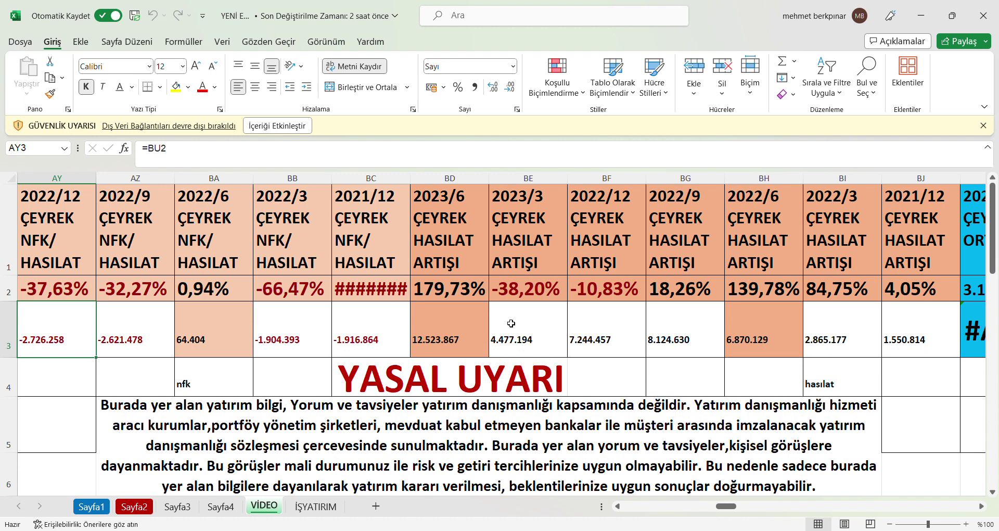
Examine the quarterly NFK/HASILAT ratios and the amounts beneath them in columns AW to BC, from 2023/6 back to 2021/12
click(460, 349)
key(Left)
key(Left)
key(Left)
key(Left)
key(Left)
key(Left)
key(Left)
key(Left)
key(Left)
key(Left)
key(Left)
key(Left)
key(Left)
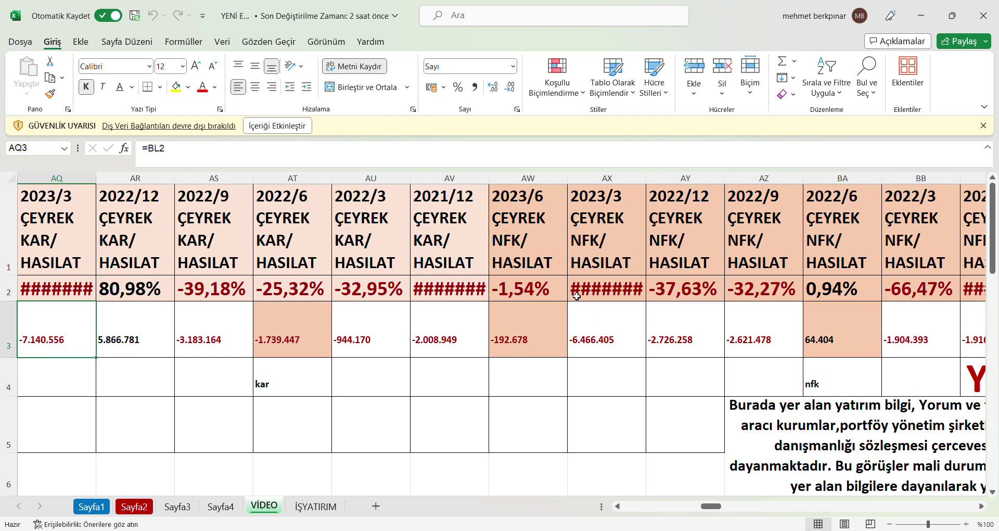
Examine the quarterly KAR/HASILAT ratios and the profit amounts beneath them in columns AP to AV
click(529, 357)
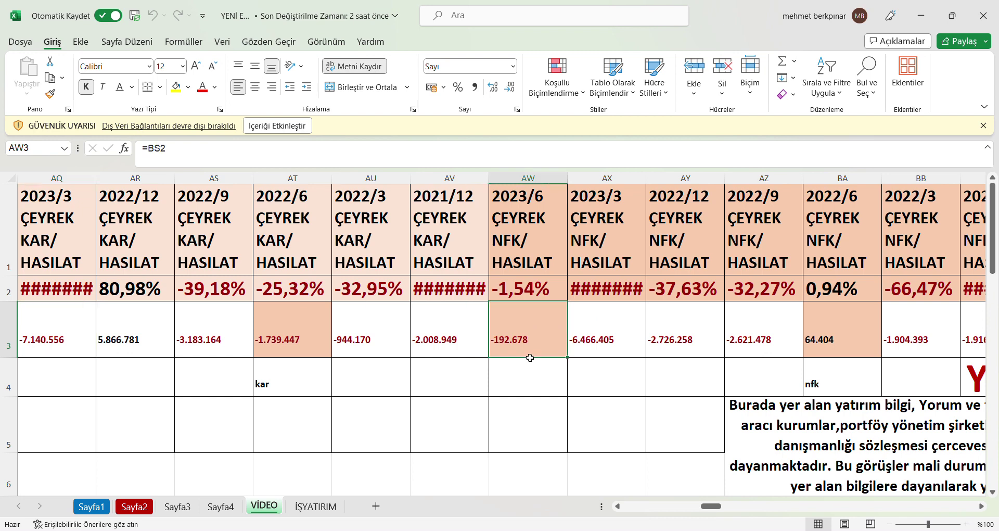
key(Left)
key(Left)
key(Left)
key(Left)
key(Left)
key(Left)
key(Left)
key(Left)
key(Left)
key(Left)
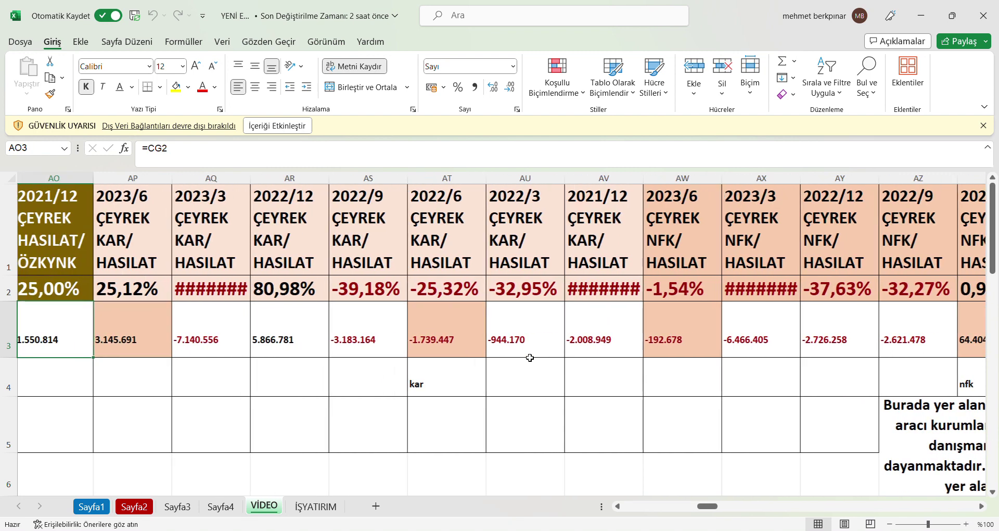
key(Left)
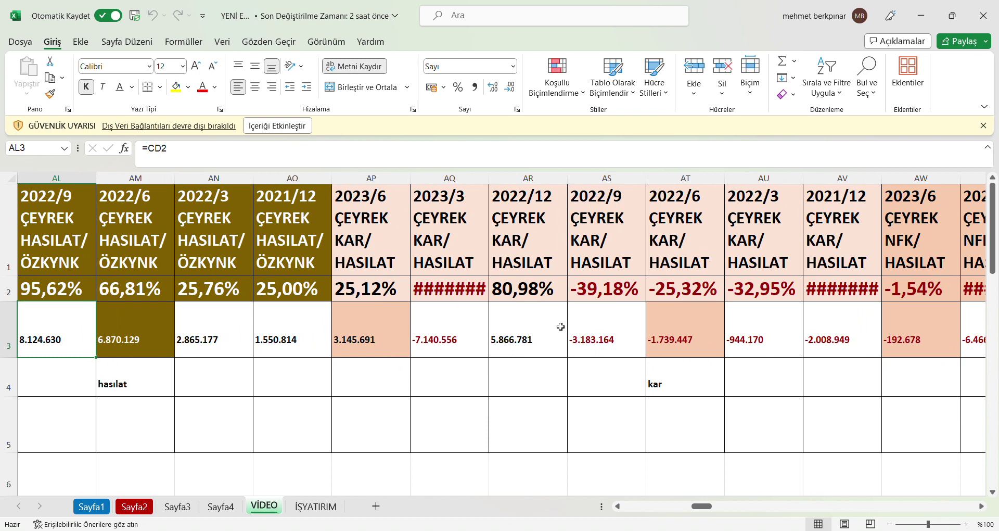
Examine the quarterly HASILAT/ÖZKYNK ratios and the revenue amounts beneath them in columns AI to AO
click(396, 325)
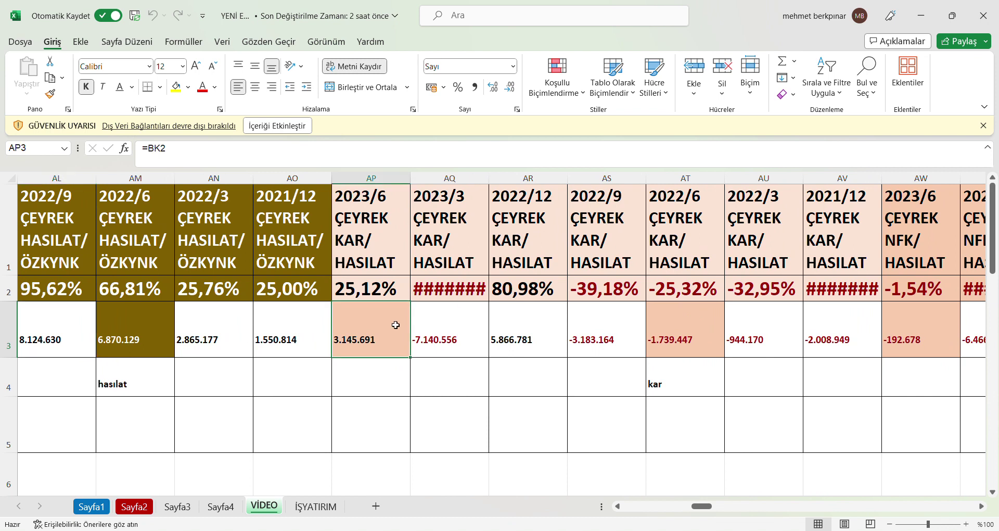
key(Left)
key(Left)
key(Left)
key(Left)
key(Left)
key(Left)
key(Left)
key(Left)
key(Left)
key(Left)
key(Left)
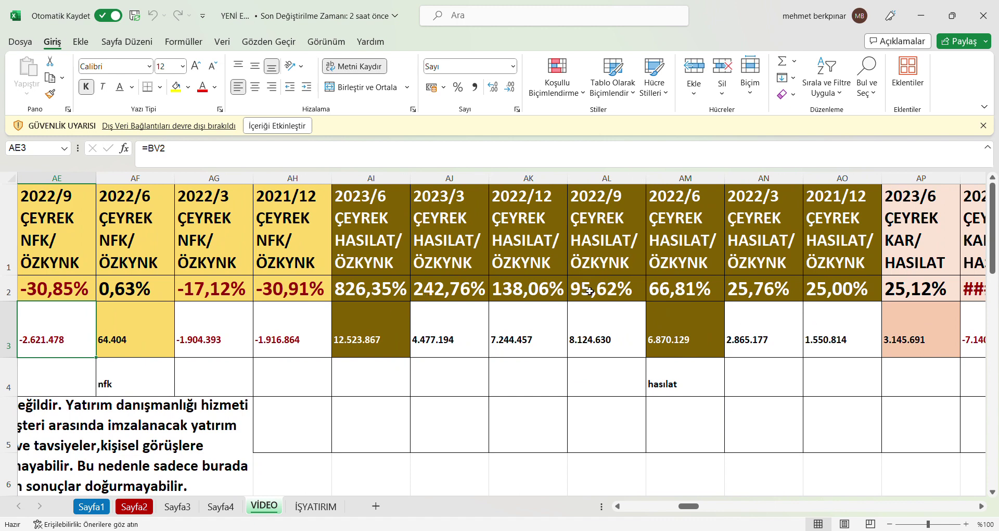
Examine the quarterly NFK/ÖZKYNK ratios and the NFK amounts beneath them in columns AB to AH
click(383, 329)
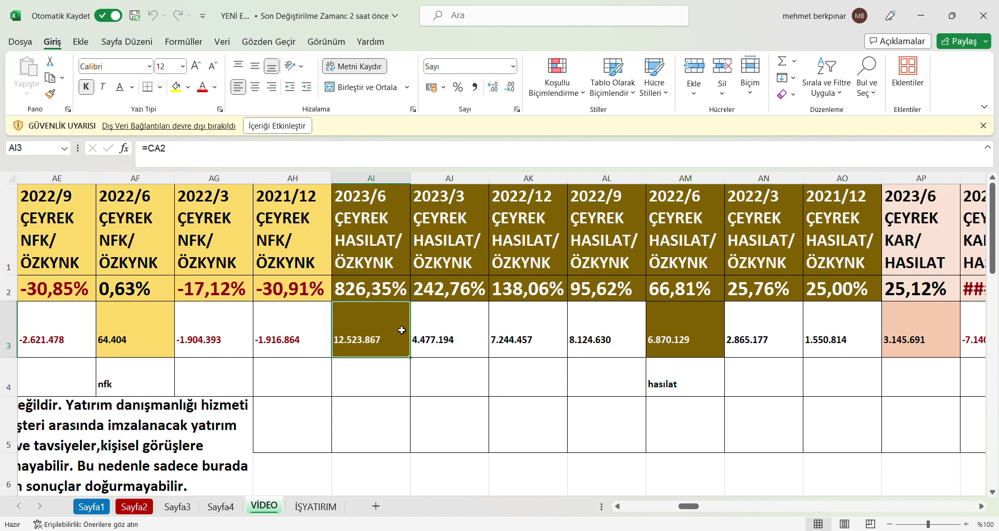
key(Left)
key(Left)
key(Left)
key(Left)
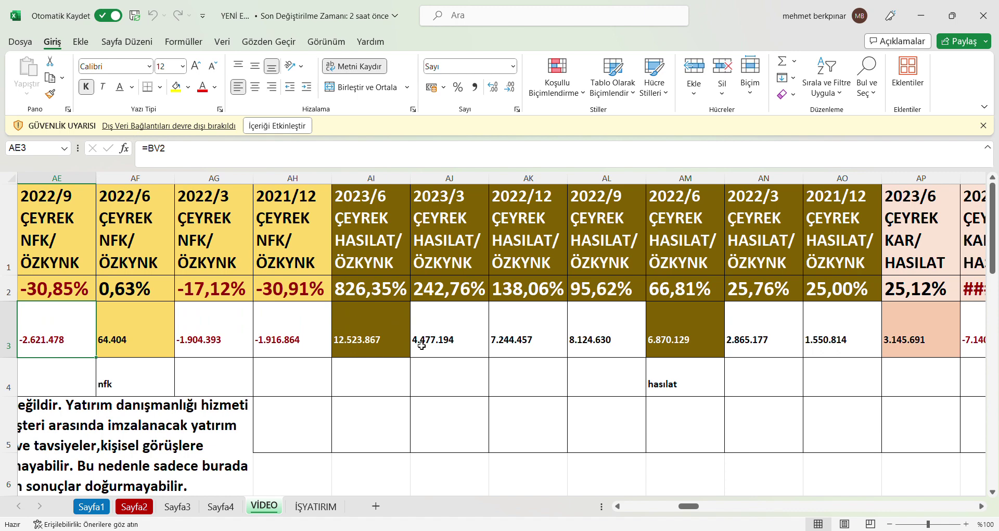
click(388, 333)
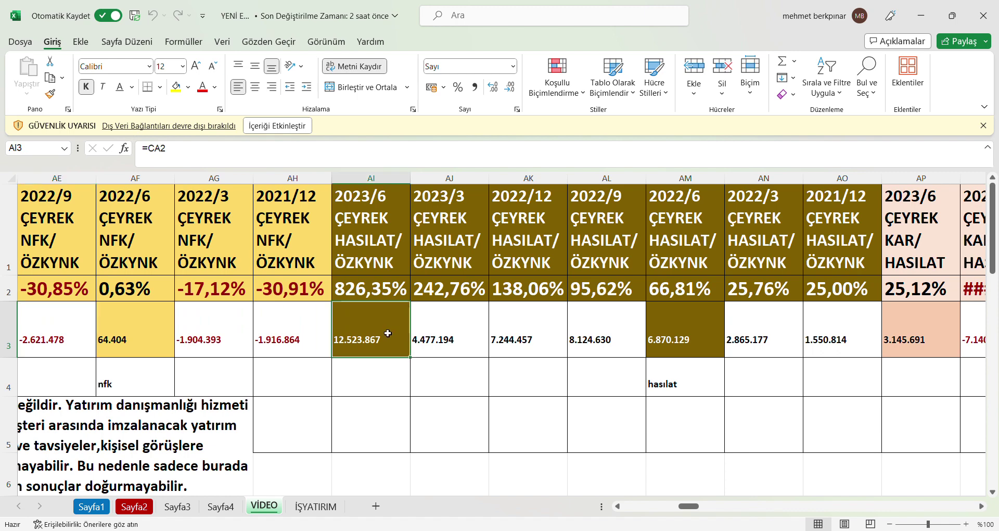
key(Left)
key(Left)
key(Left)
key(Left)
key(Left)
key(Left)
key(Left)
key(Left)
key(Left)
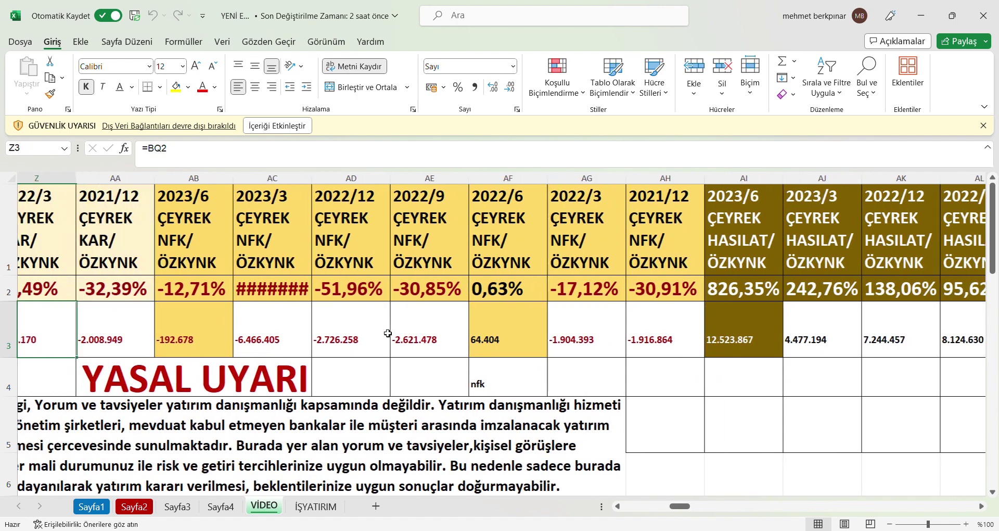
key(Left)
key(Left)
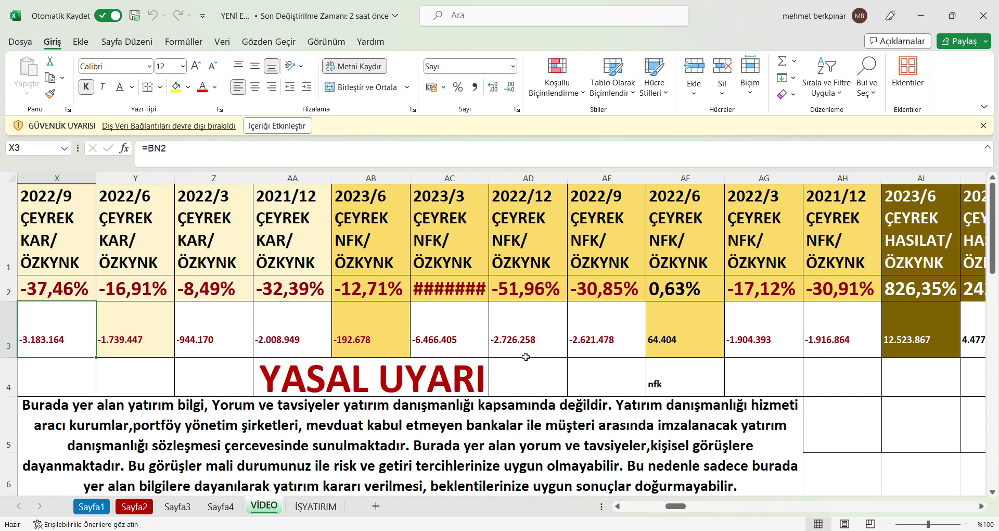
Examine the quarterly KAR/ÖZKYNK ratios and the profit amounts beneath them in columns U to AA
click(381, 342)
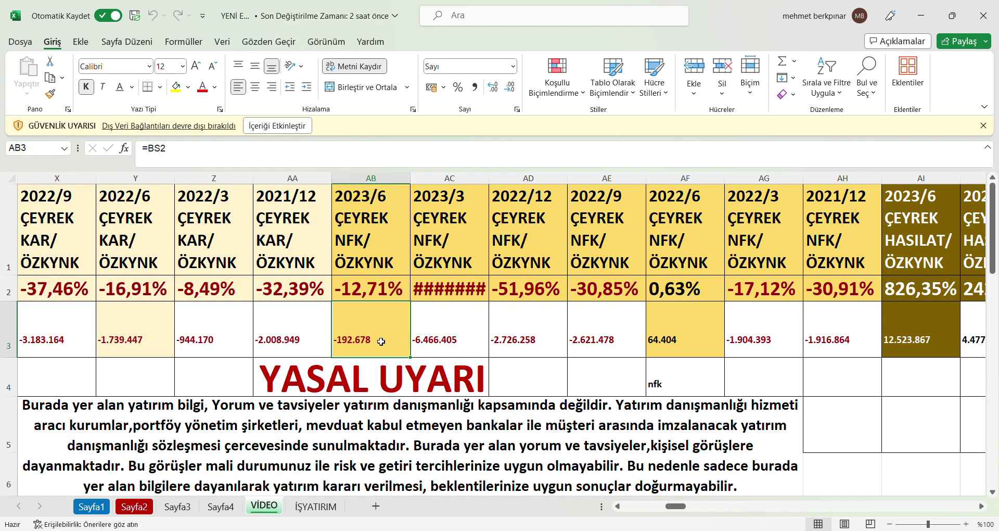
key(Left)
key(Left)
key(Left)
key(Left)
key(Left)
key(Left)
key(Left)
key(Left)
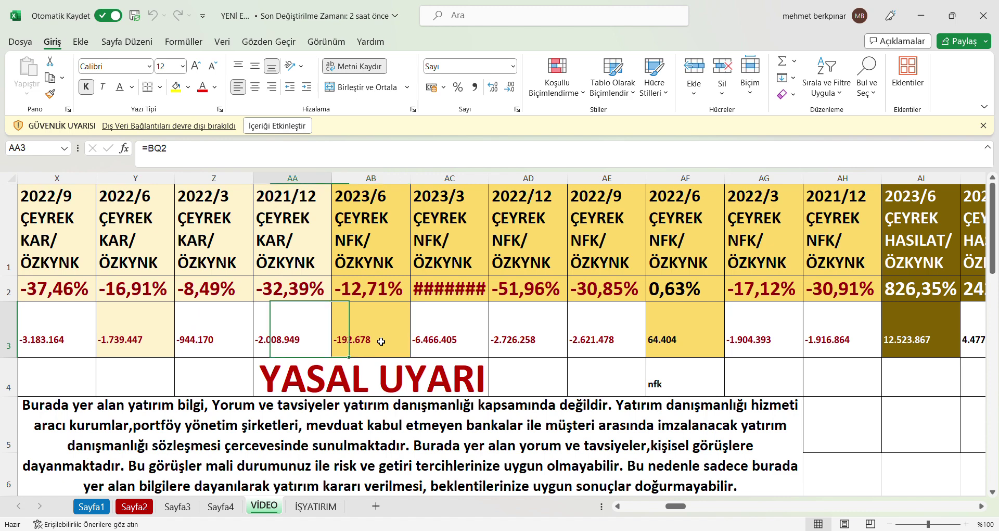
key(Left)
key(Left)
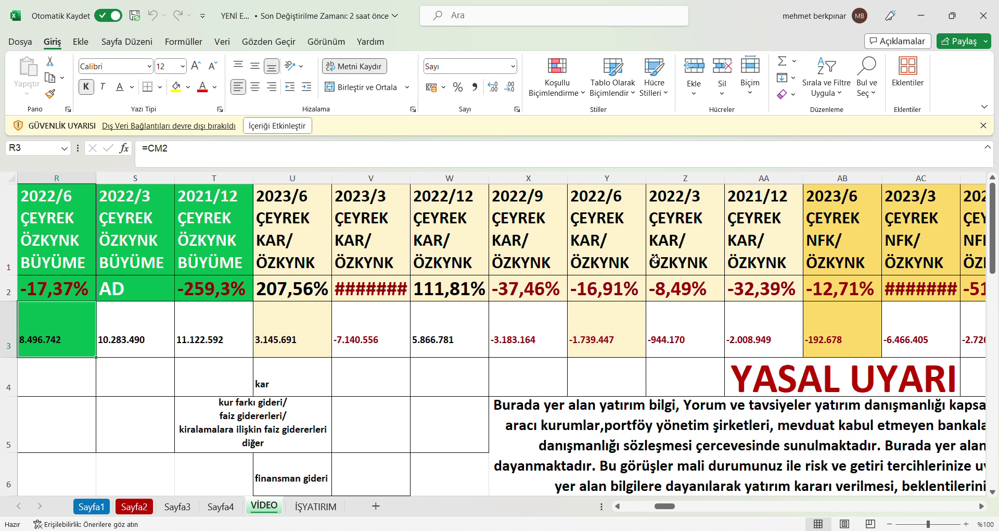
Examine the quarterly ÖZKYNK BÜYÜME rates and the equity amounts beneath them in columns N to T
click(289, 328)
key(Left)
key(Left)
key(Left)
key(Left)
key(Left)
key(Left)
key(Left)
key(Left)
key(Left)
key(Left)
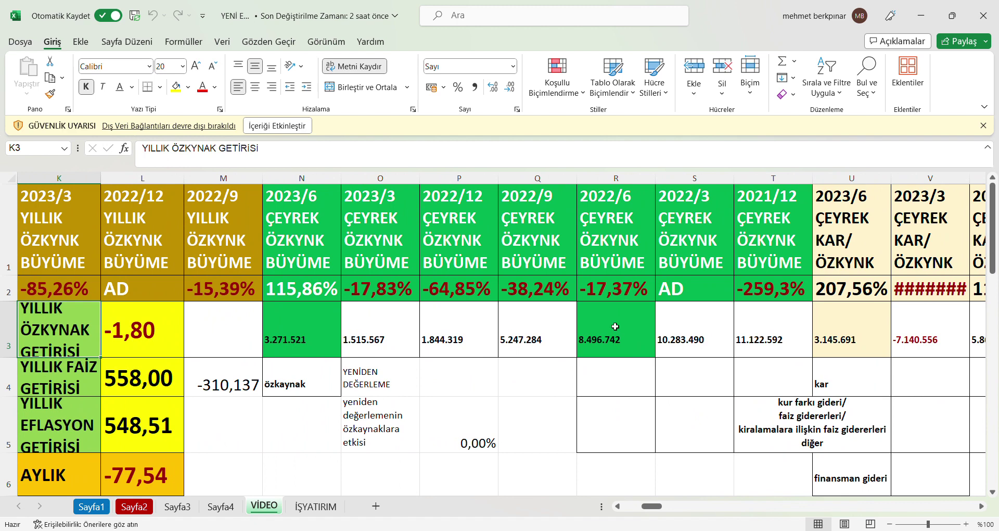
Examine the TETMT book value, price and annual equity growth summary in columns B to M, and close the workbook
click(300, 343)
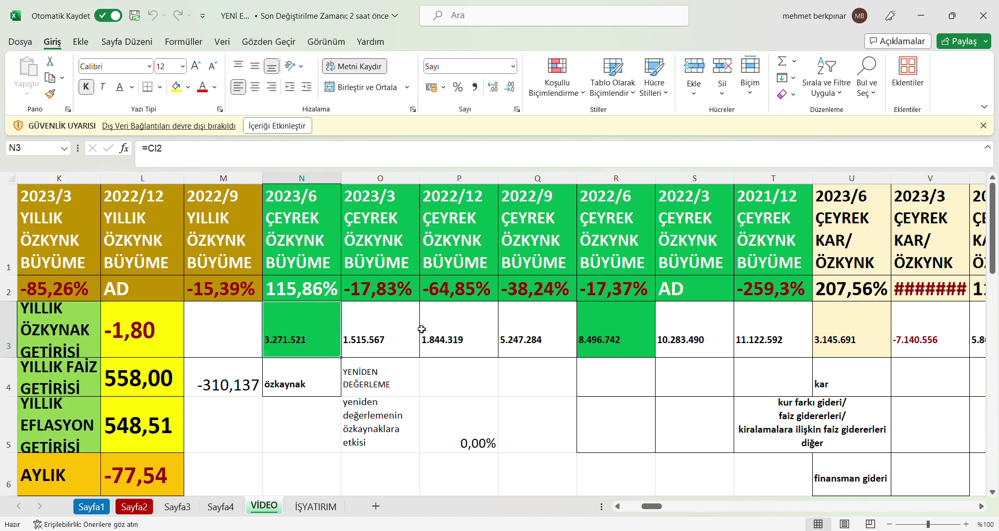
key(Home)
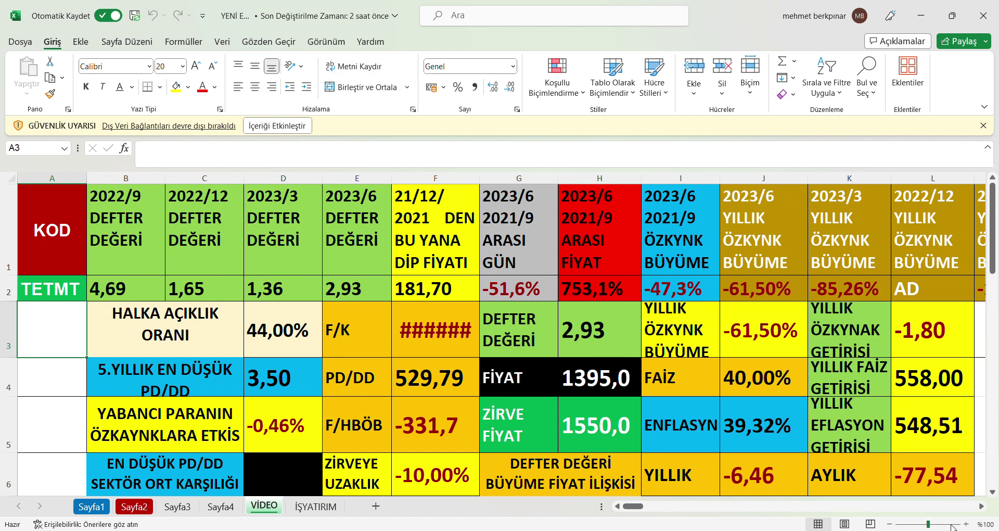
click(980, 505)
click(979, 506)
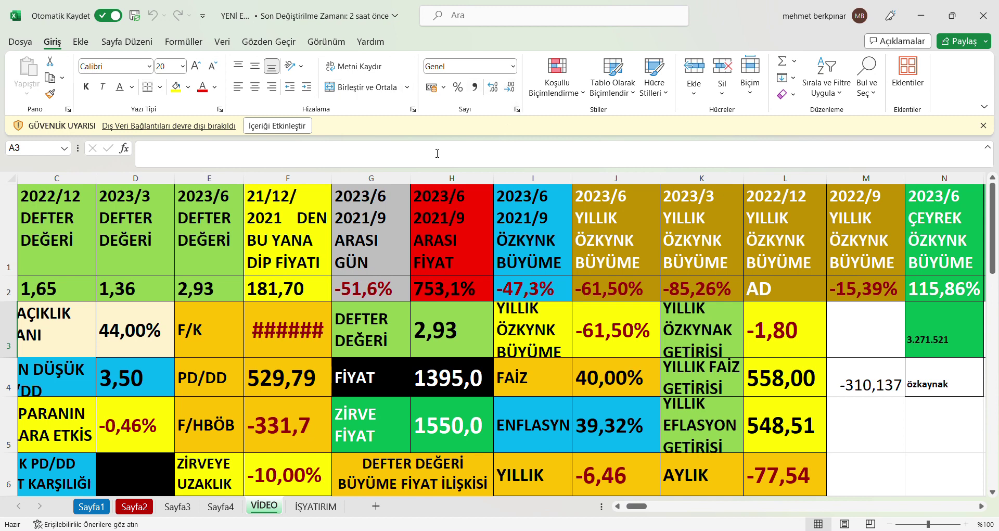
click(618, 506)
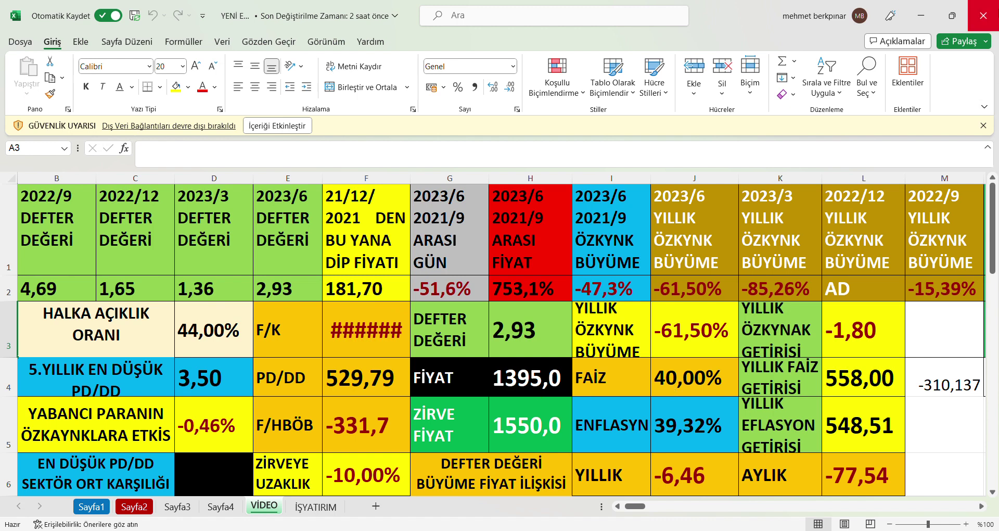
click(991, 14)
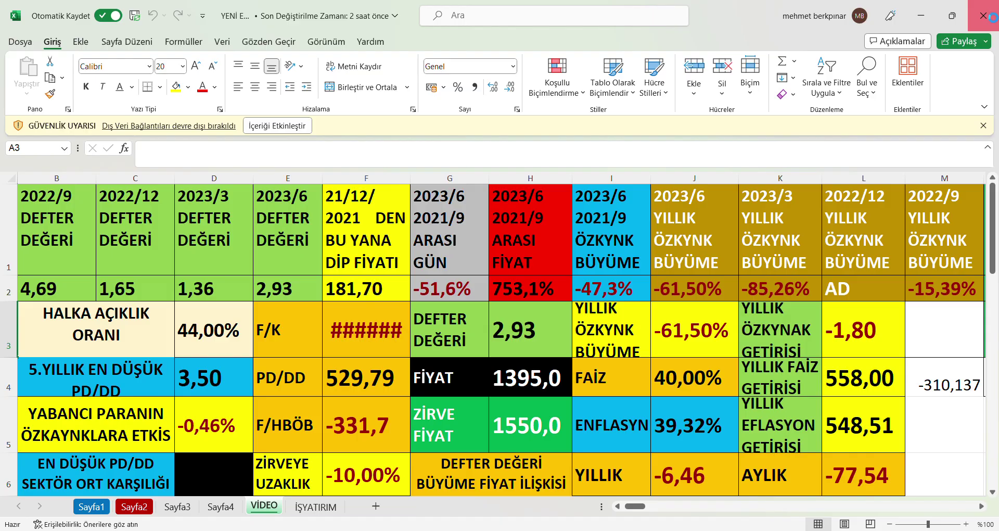